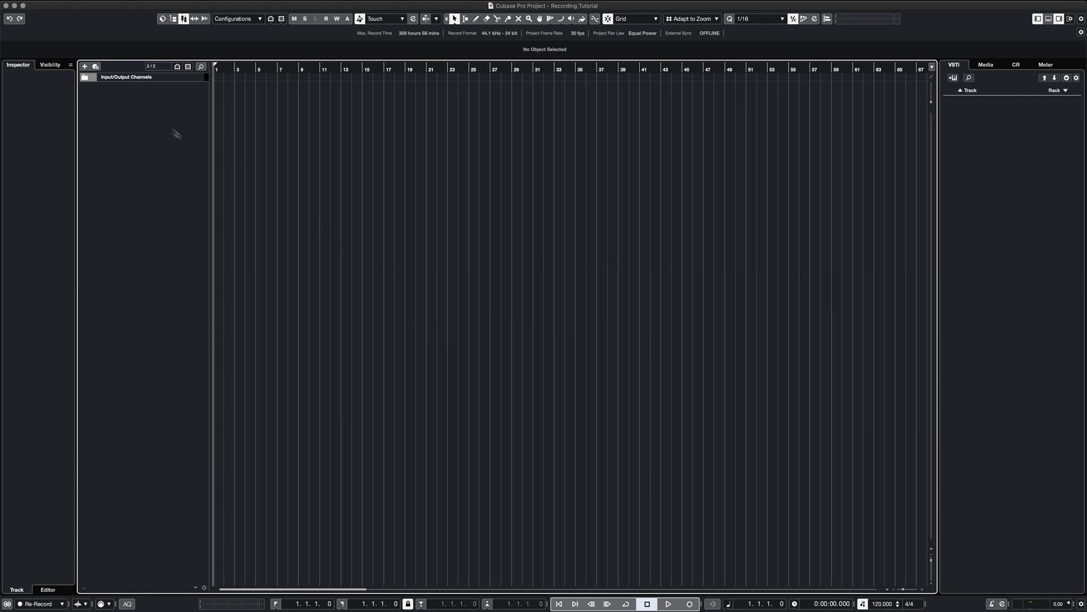
Step: Set up a Mono audio track on UR44 Input 1, output Stereo Out, named 'Vocals'
{"action": "left_click", "coordinate": [85, 66]}
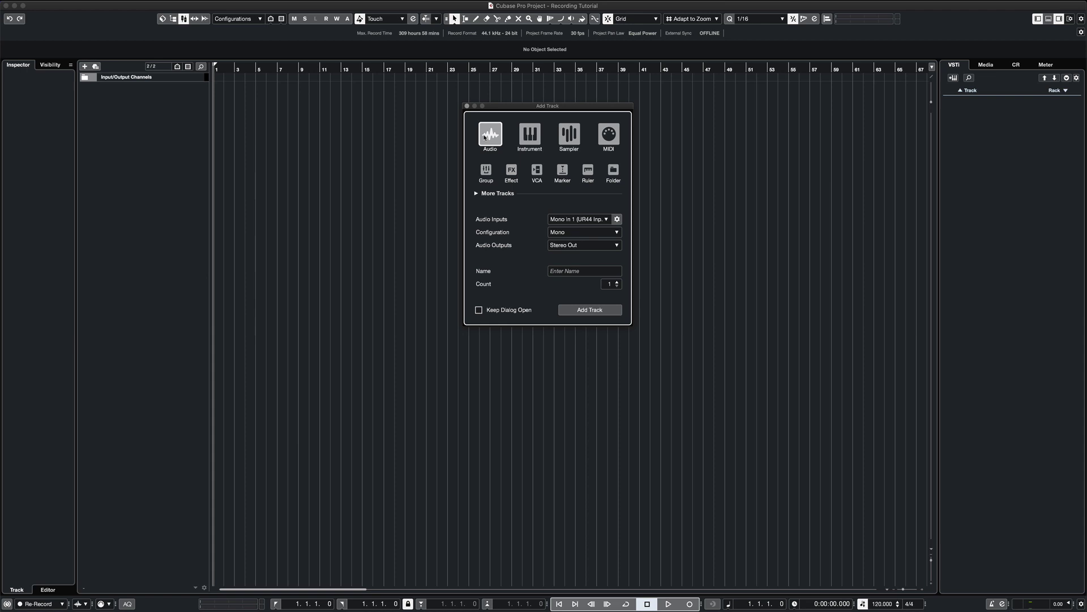
{"action": "left_click", "coordinate": [562, 219]}
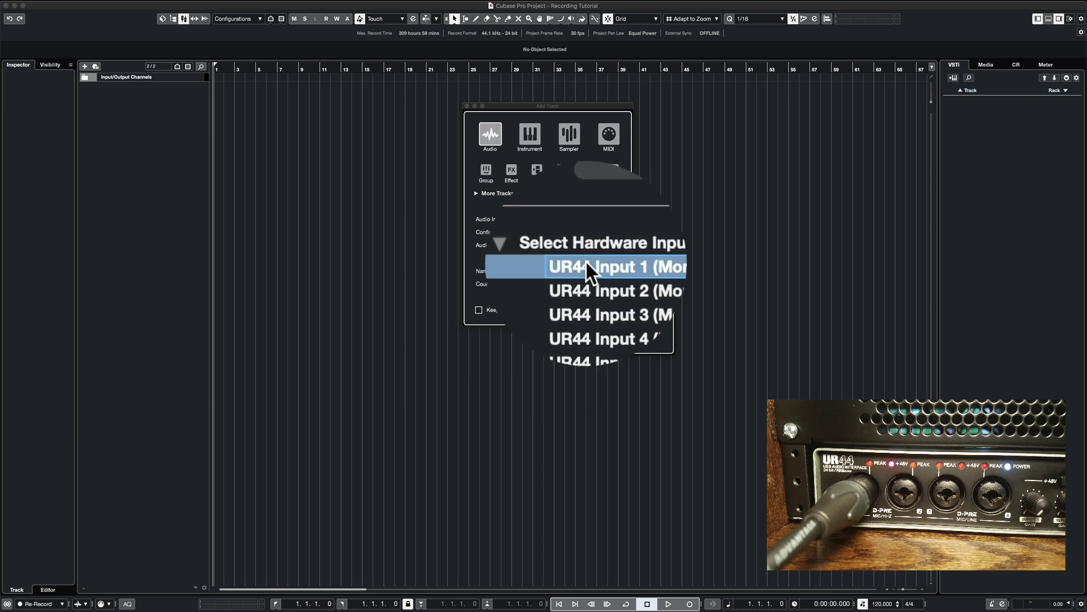
{"action": "left_click", "coordinate": [586, 261]}
{"action": "left_click", "coordinate": [584, 232]}
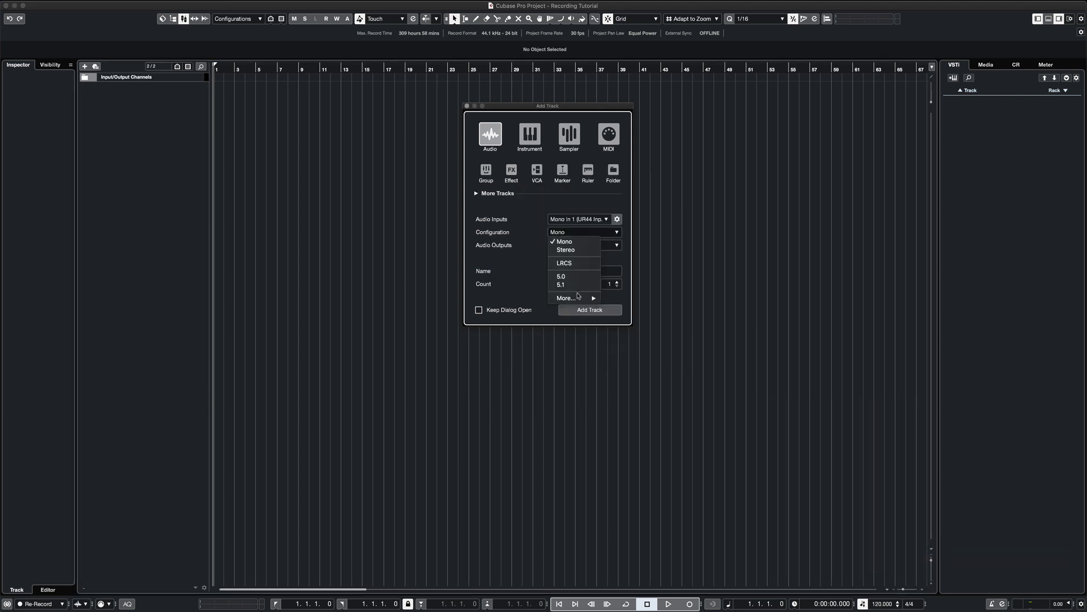
{"action": "left_click", "coordinate": [573, 240]}
{"action": "left_click", "coordinate": [585, 246]}
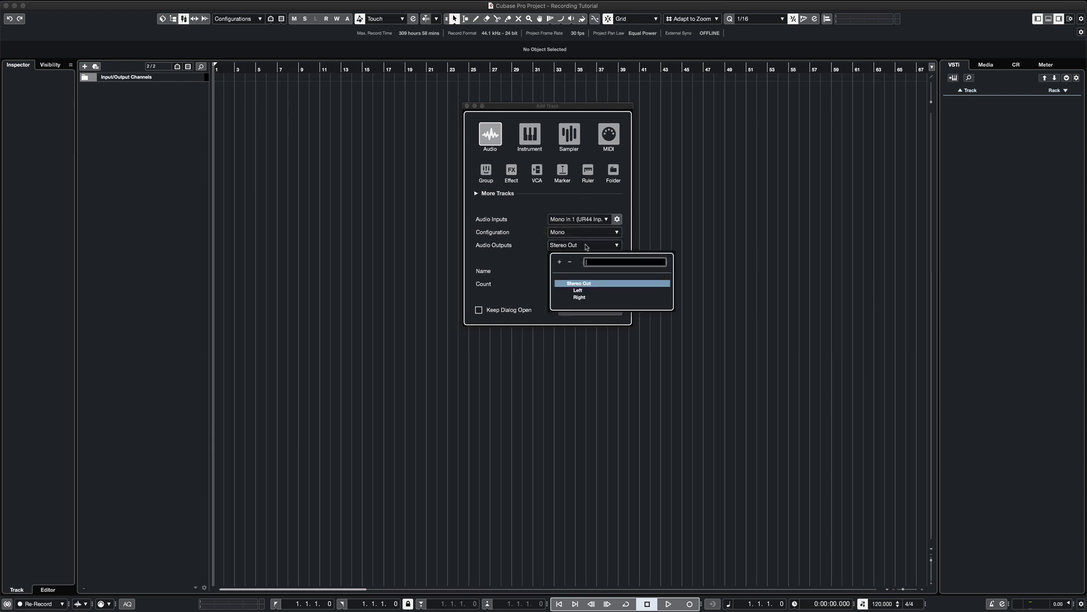
{"action": "left_click", "coordinate": [588, 284]}
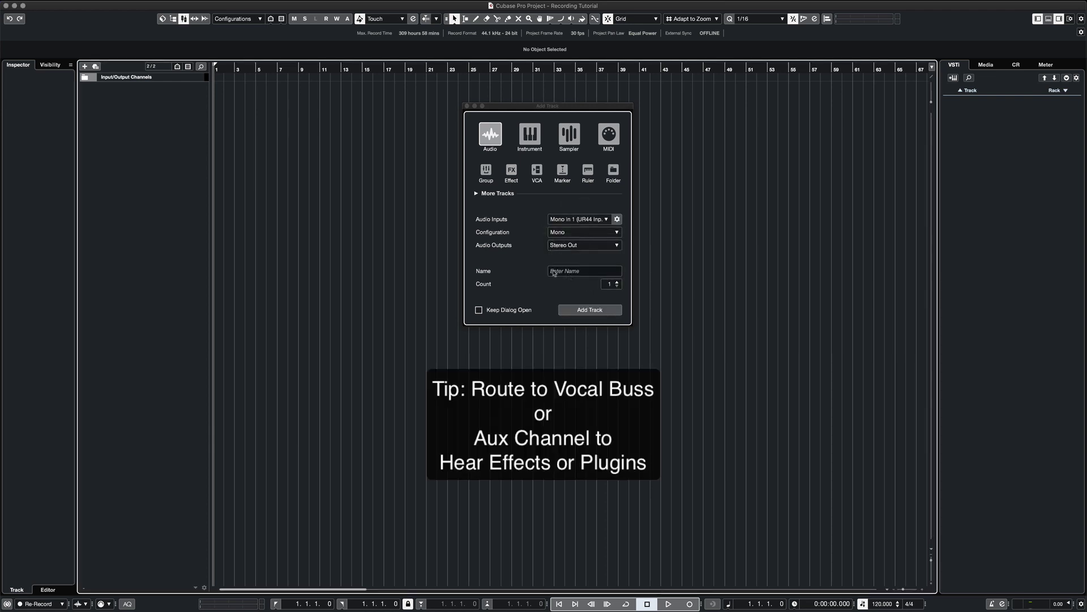
{"action": "left_click", "coordinate": [569, 272]}
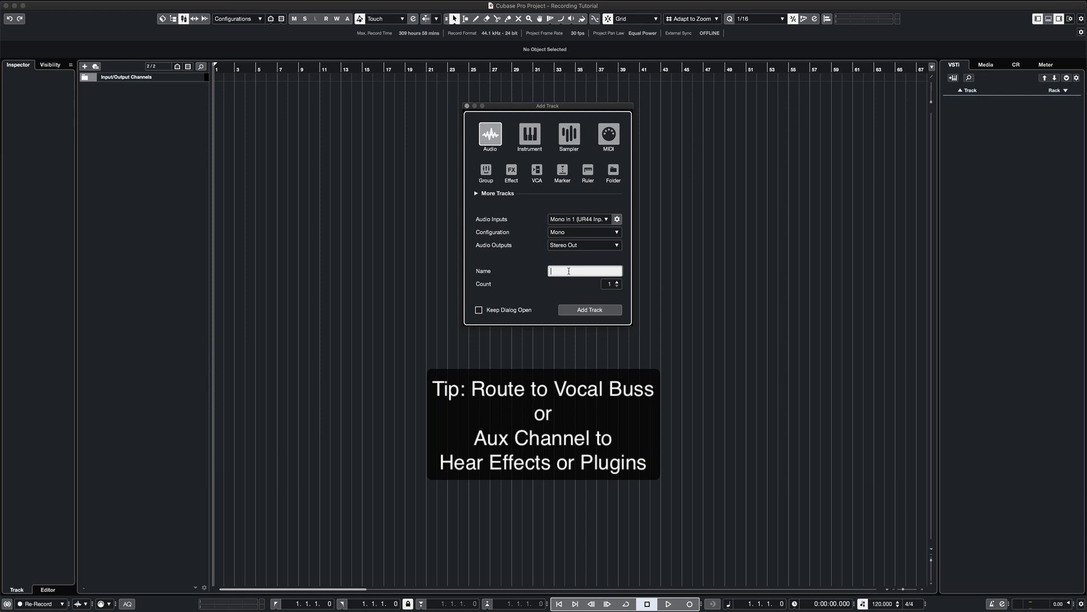
{"action": "type", "text": "Voca"}
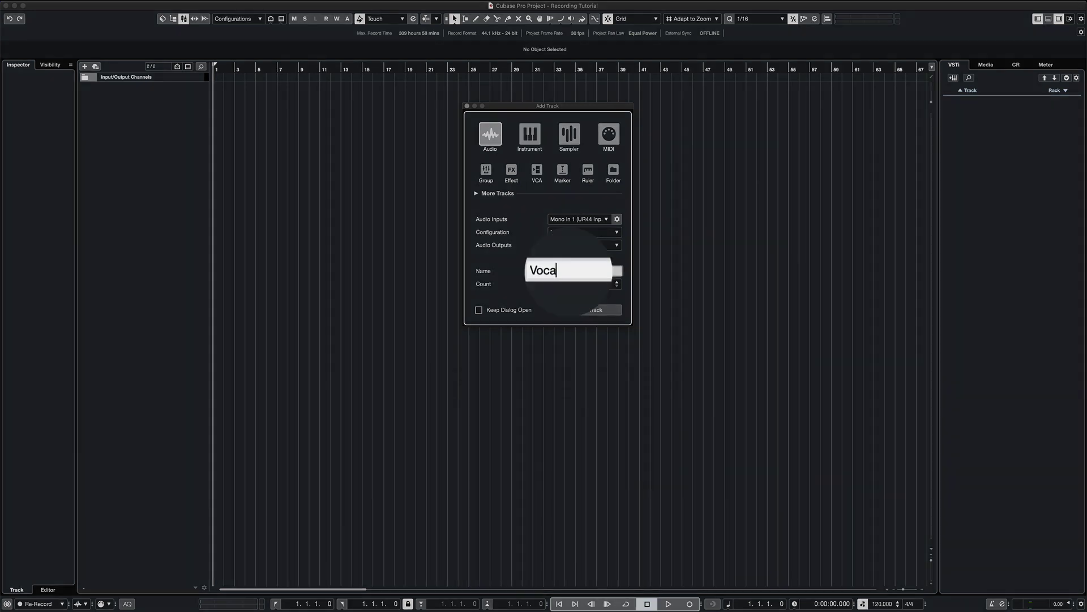
{"action": "type", "text": "ls"}
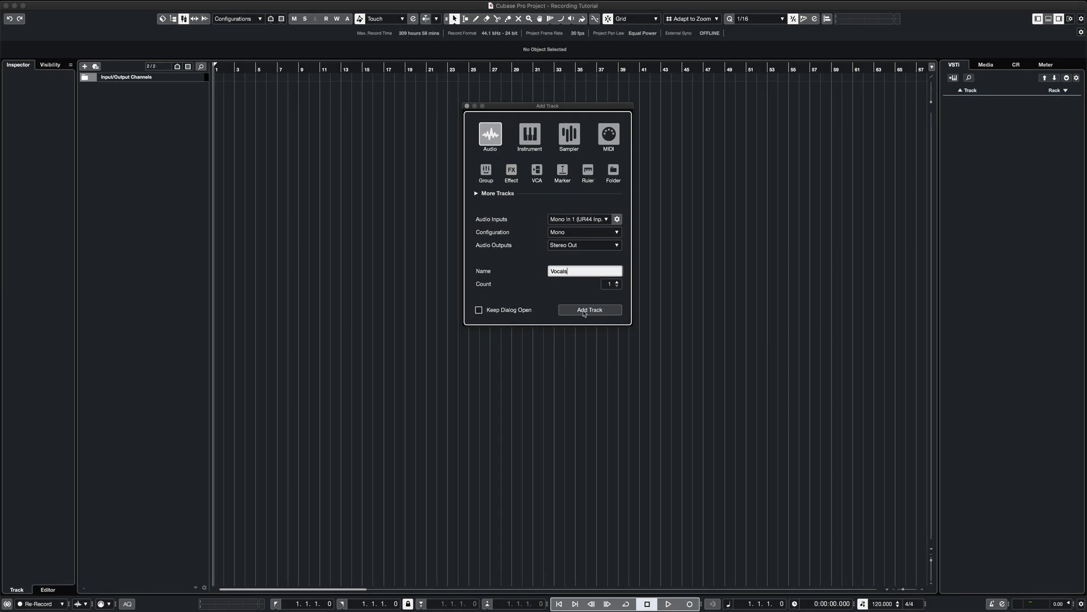
Step: Add the Vocals track to the project and confirm the record mode stays Re-Record
{"action": "left_click", "coordinate": [584, 311]}
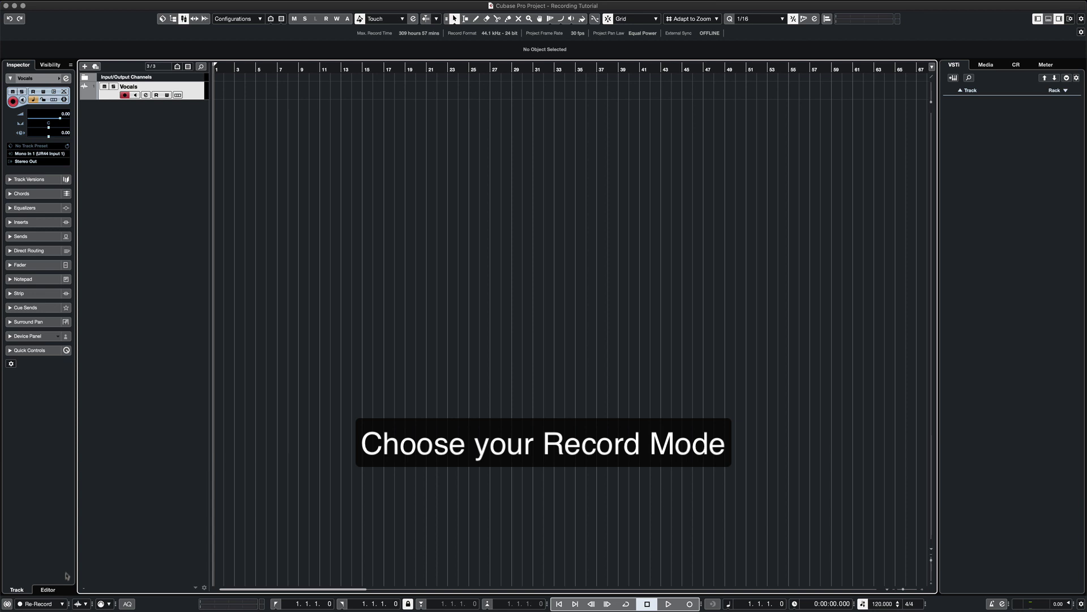
{"action": "left_click", "coordinate": [63, 604]}
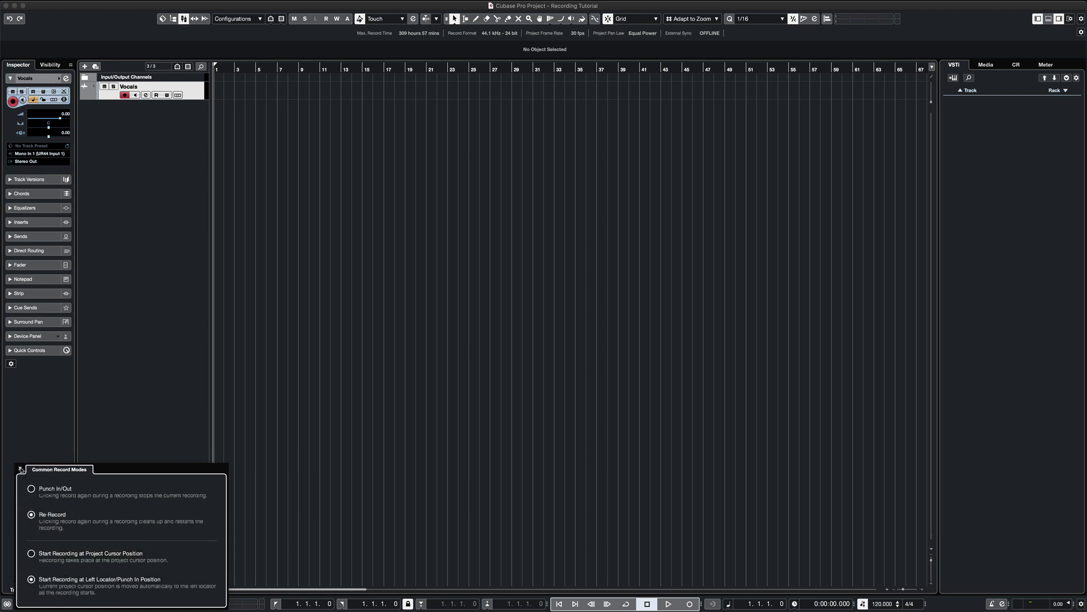
{"action": "left_click", "coordinate": [20, 469]}
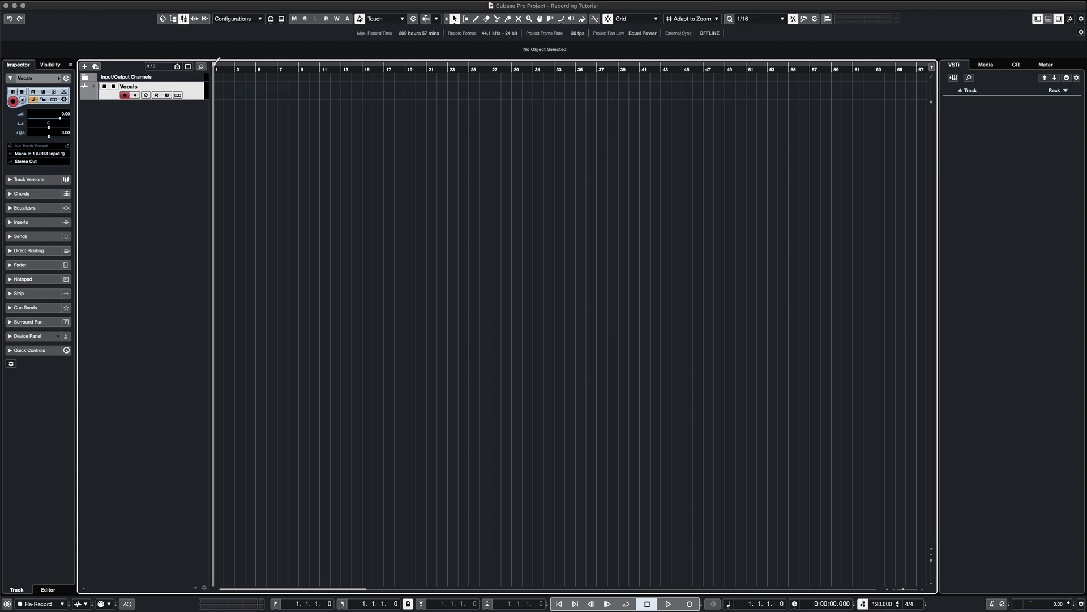
Step: Set the locators from bar 1 to bar 33, then record-arm the Vocals track and turn on monitoring
{"action": "left_click_drag", "start_coordinate": [217, 61], "coordinate": [557, 69]}
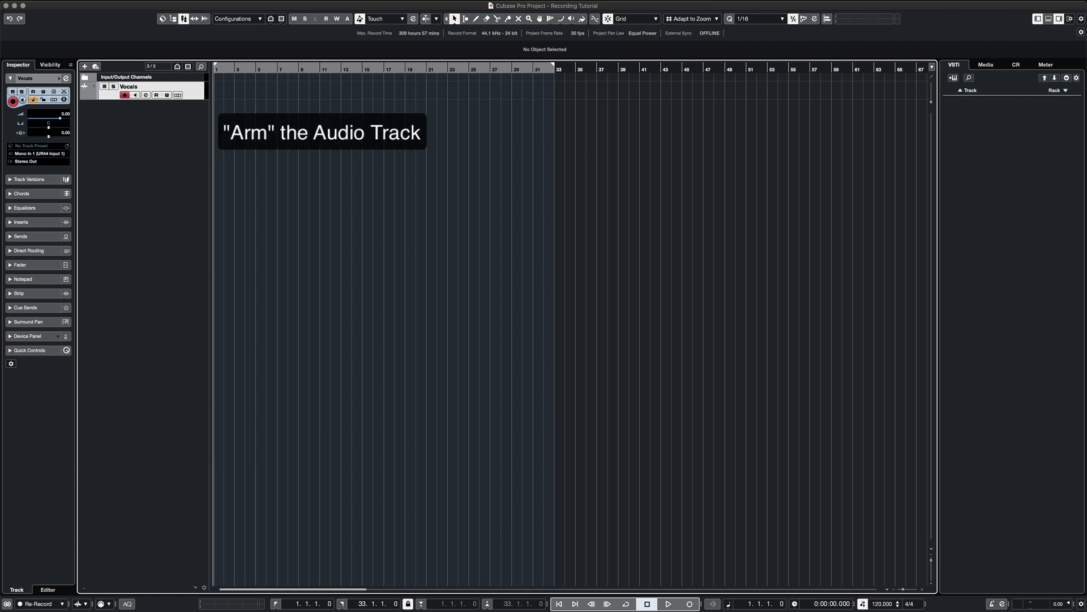
{"action": "left_click", "coordinate": [125, 95]}
{"action": "left_click", "coordinate": [125, 95]}
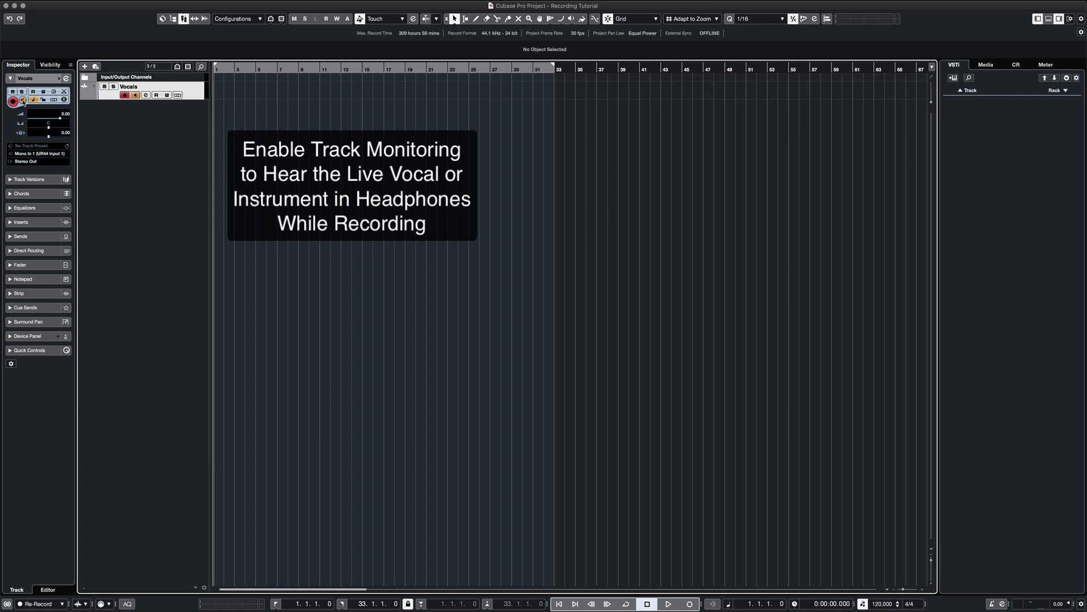
{"action": "left_click", "coordinate": [135, 95]}
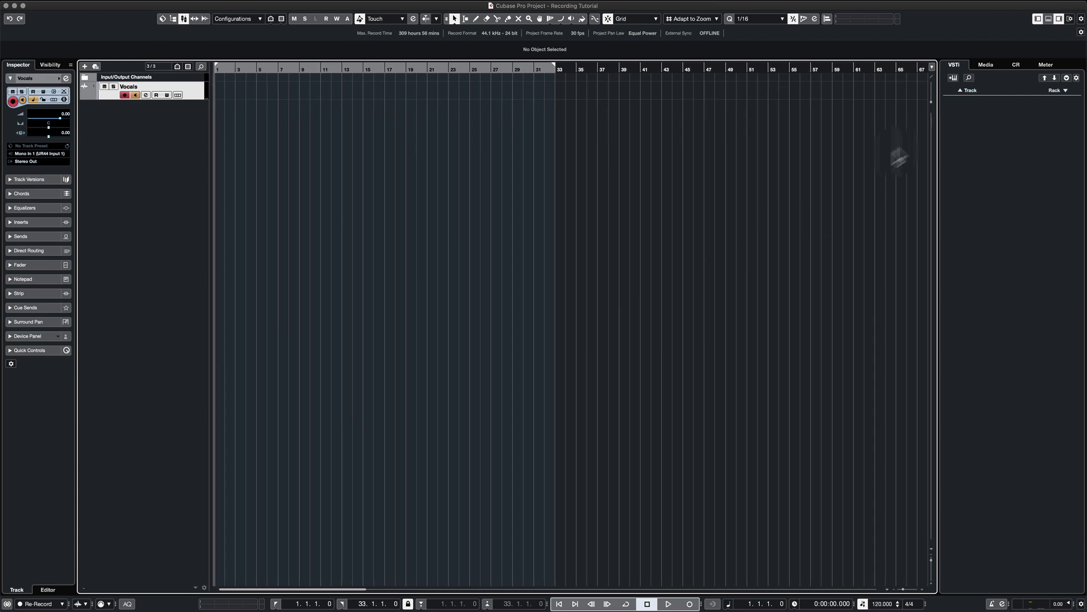
Step: Enable Transport Controls in the project window toolbar
{"action": "left_click", "coordinate": [1080, 20]}
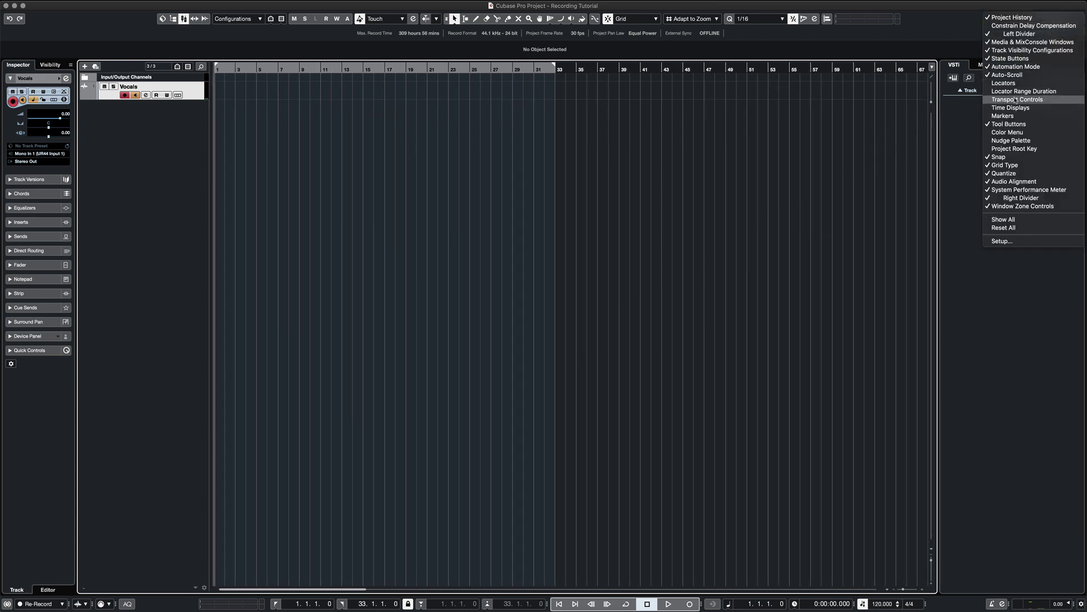
{"action": "left_click", "coordinate": [1016, 100]}
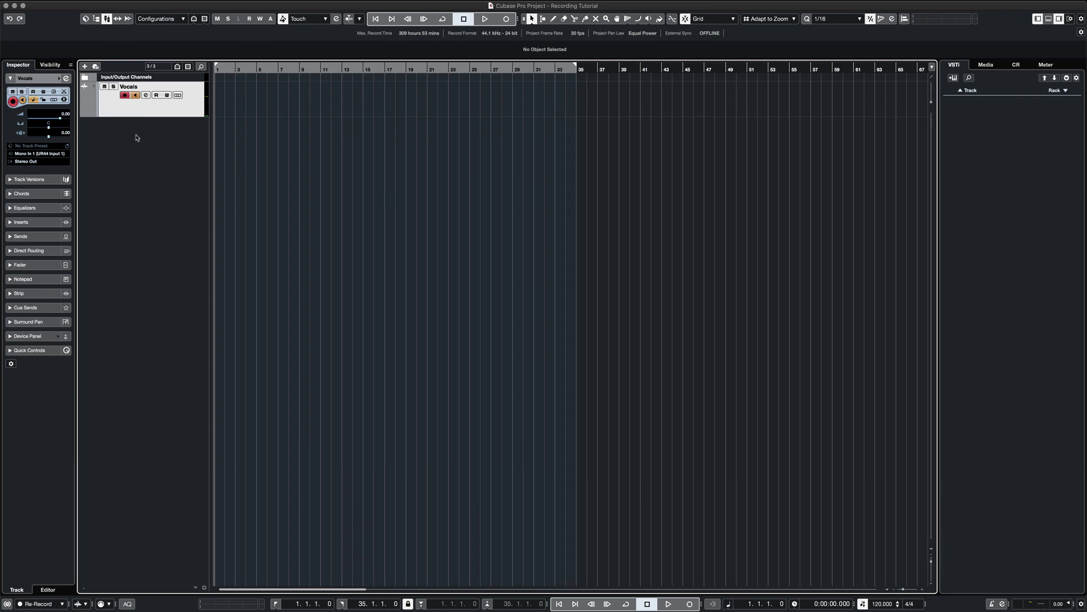
{"action": "key", "text": "KP_Multiply"}
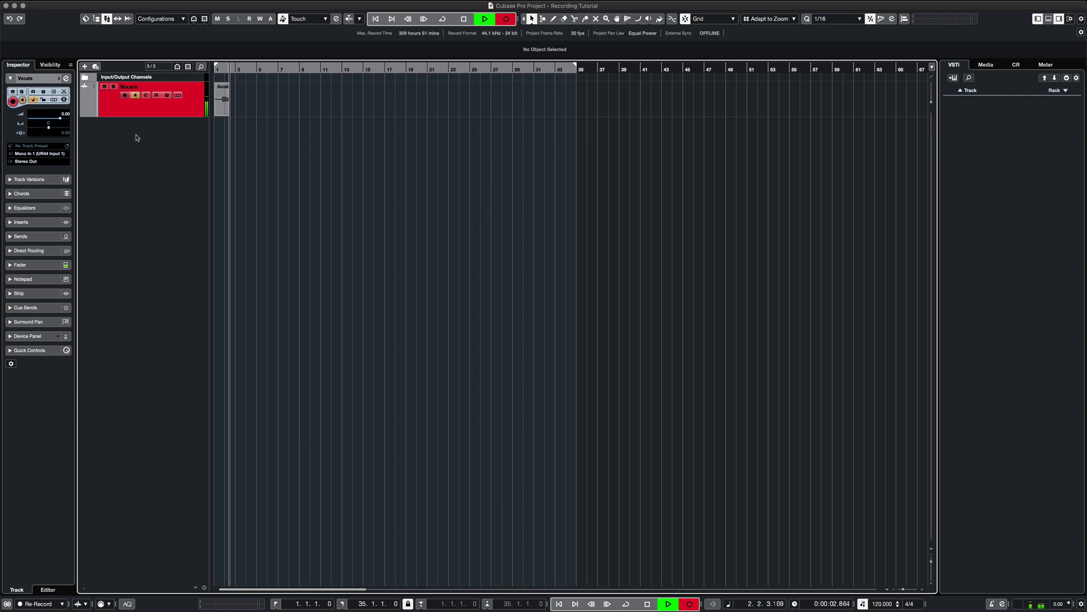
{"action": "key", "text": "space"}
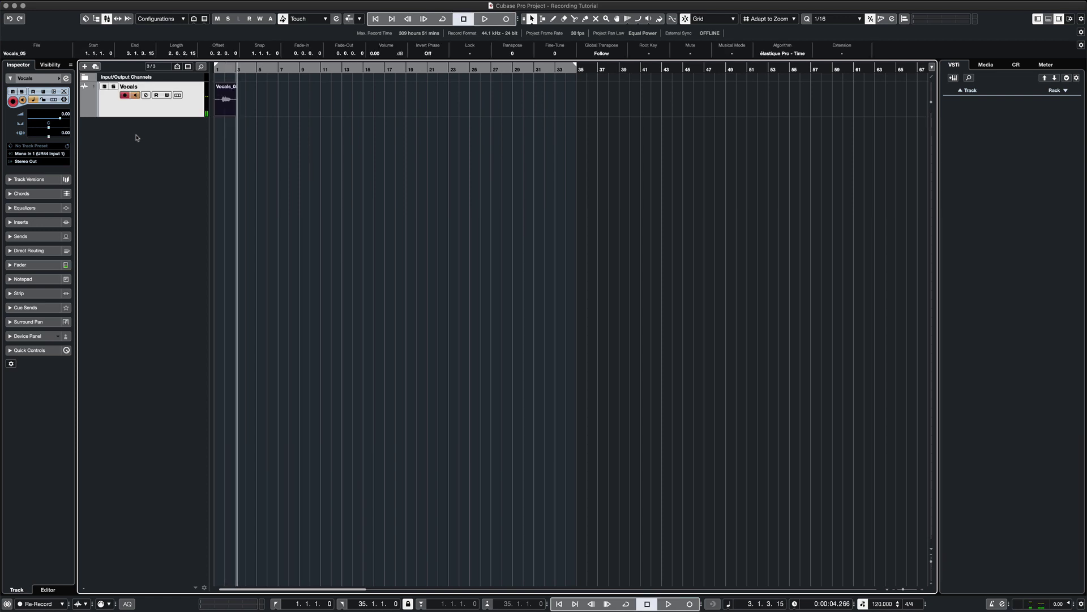
{"action": "left_click", "coordinate": [135, 96]}
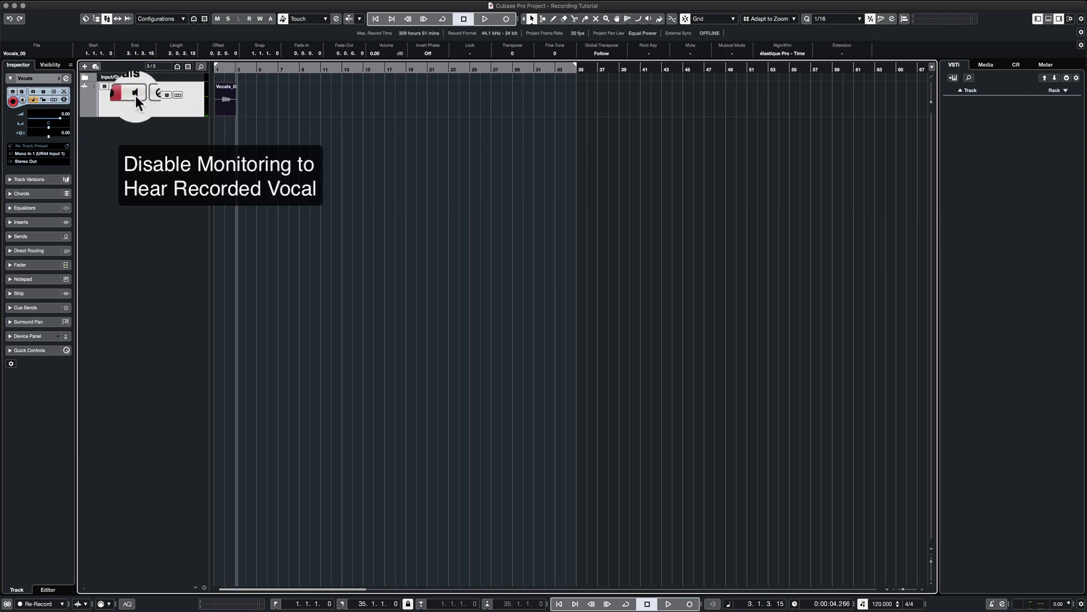
{"action": "key", "text": "Home"}
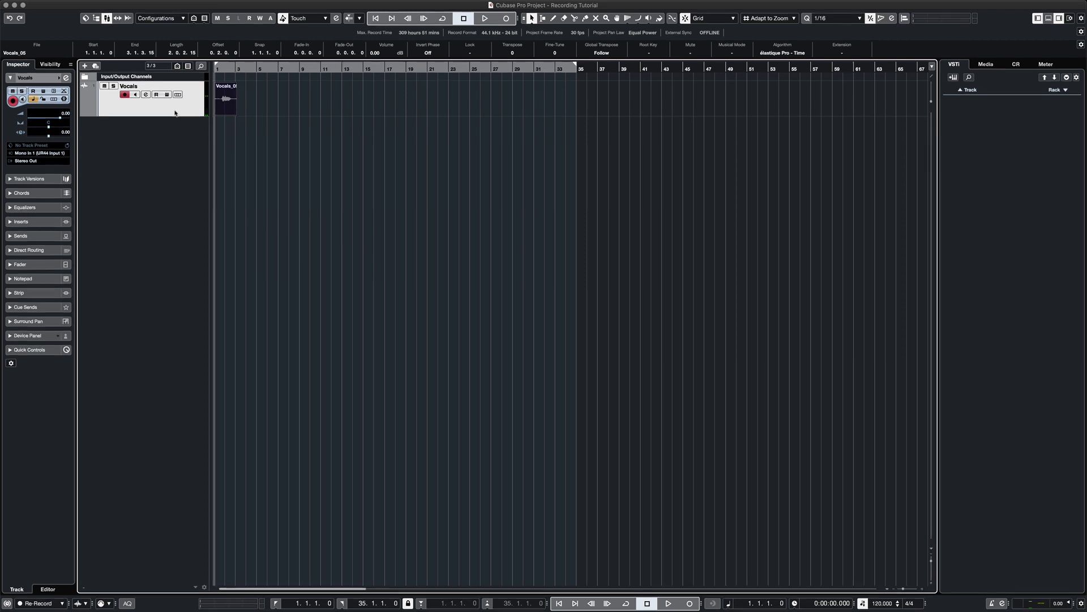
{"action": "key", "text": "space"}
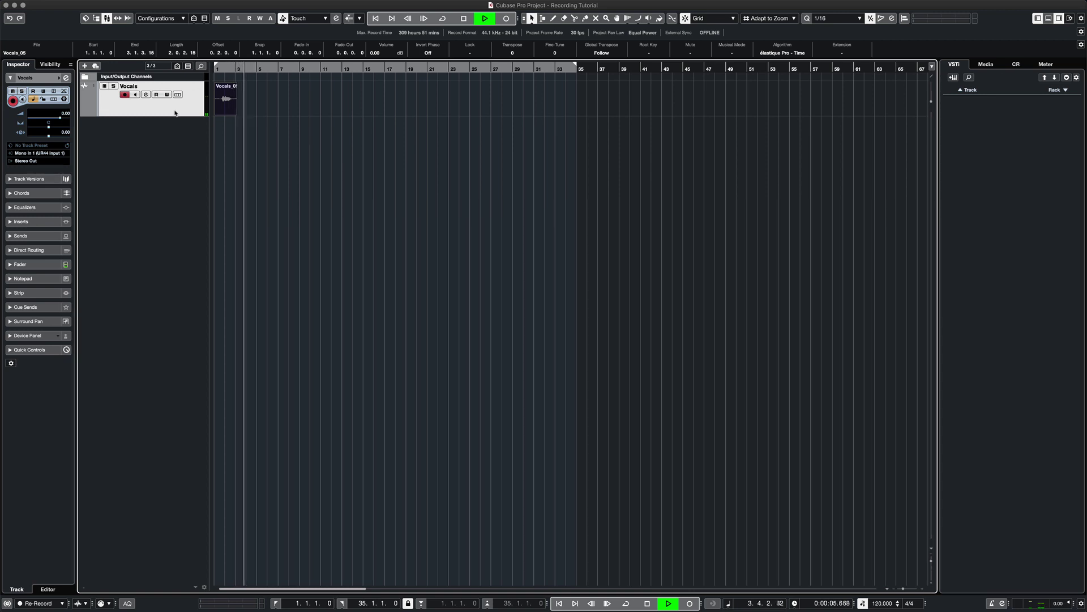
{"action": "key", "text": "space"}
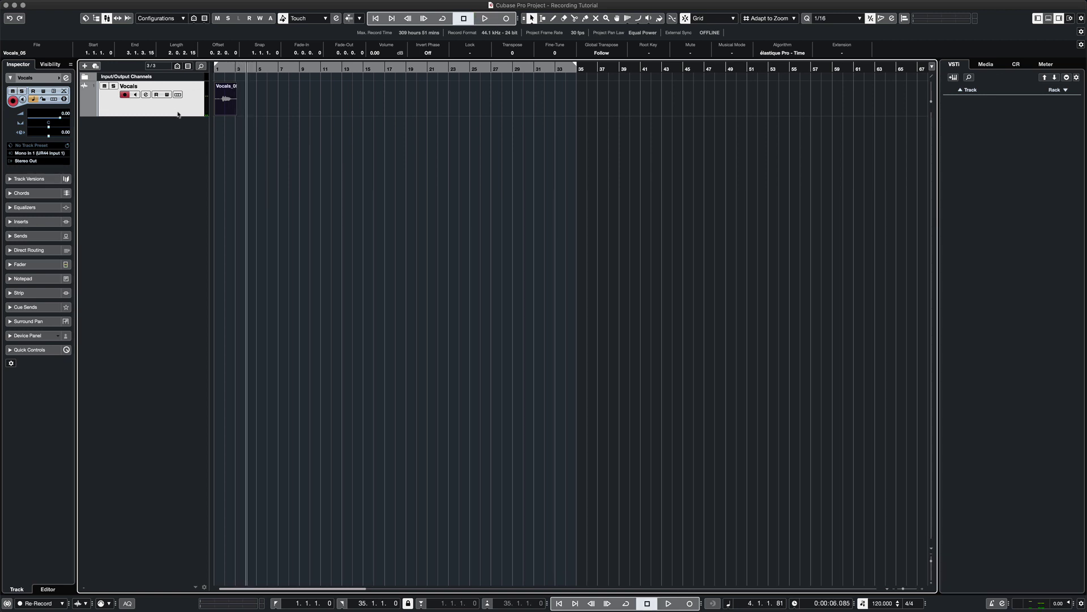
{"action": "key", "text": "Home"}
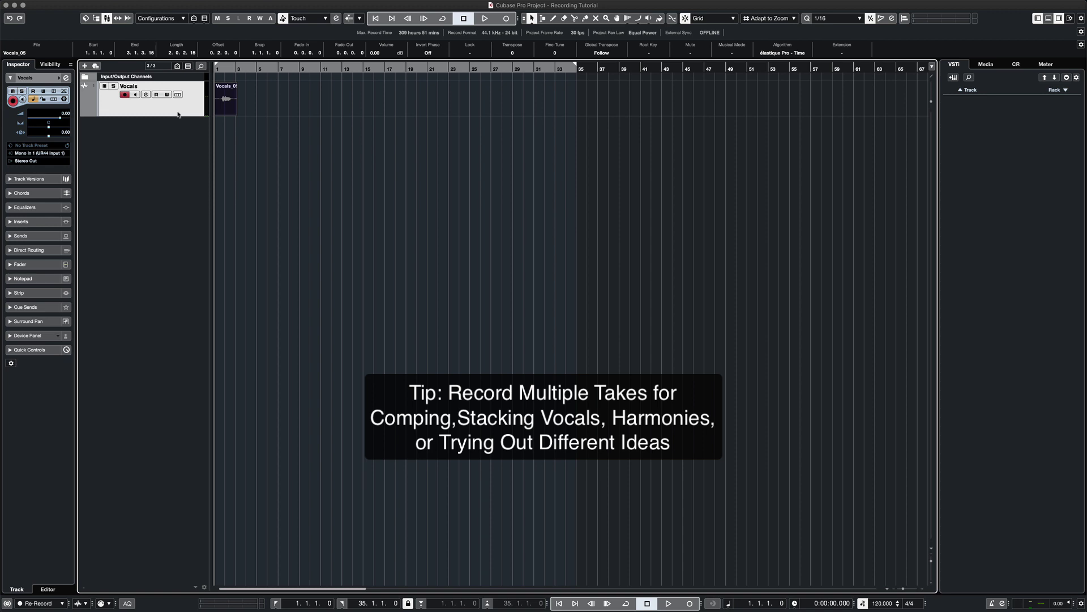
Step: Record a new vocal take with *, then return to the project start and play it back
{"action": "key", "text": "KP_Multiply"}
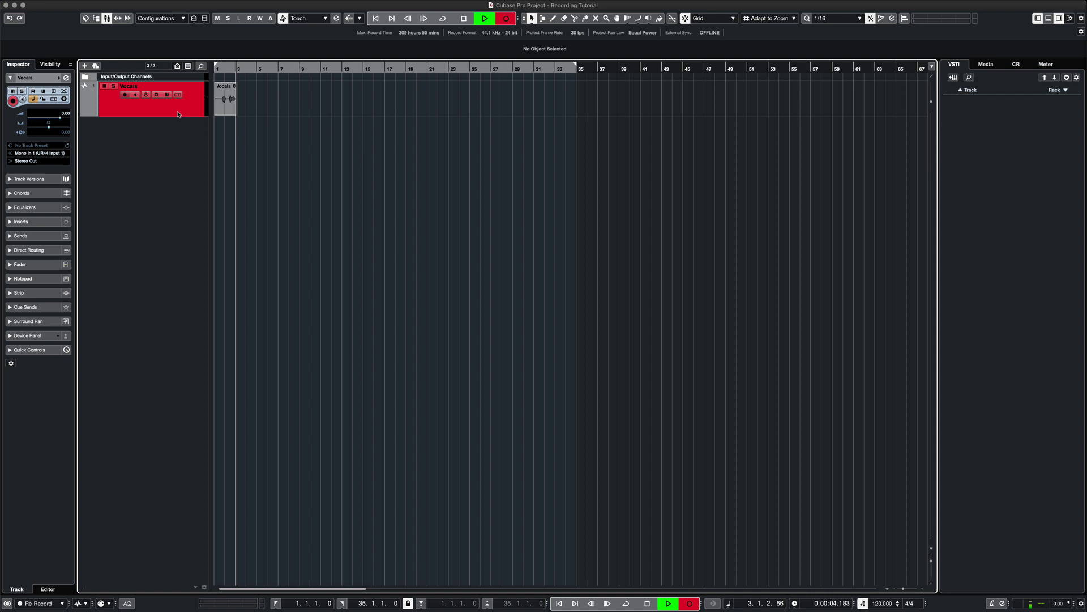
{"action": "key", "text": "space"}
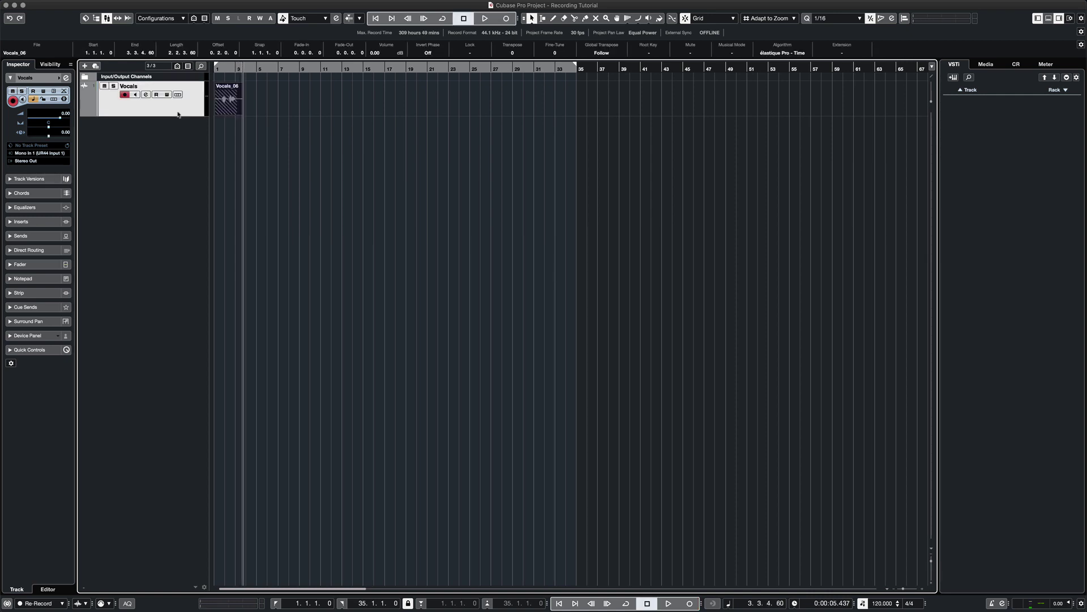
{"action": "key", "text": "KP_Decimal"}
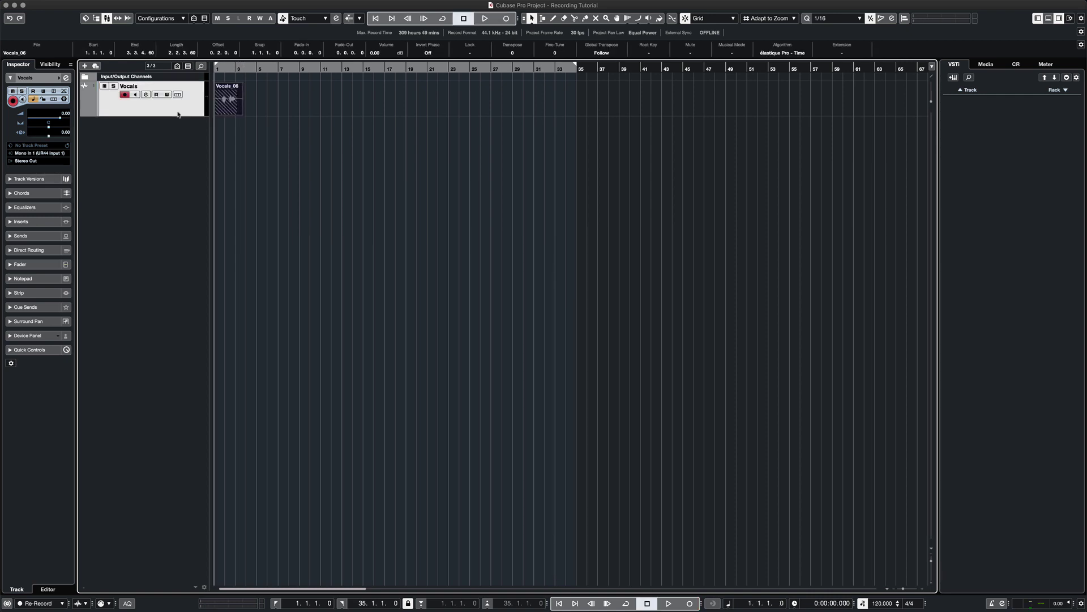
{"action": "key", "text": "space"}
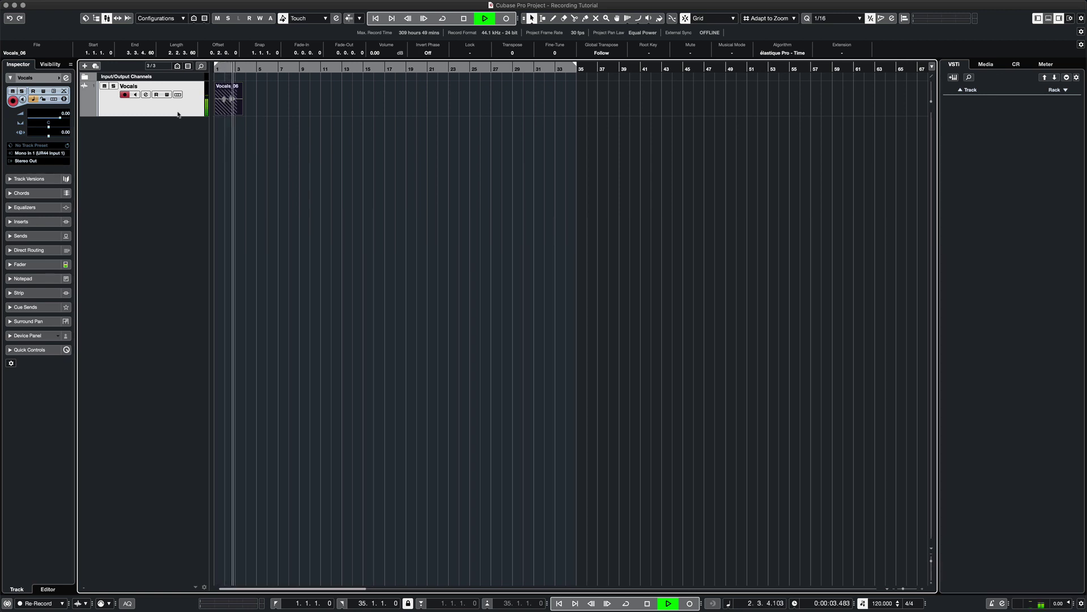
{"action": "key", "text": "space"}
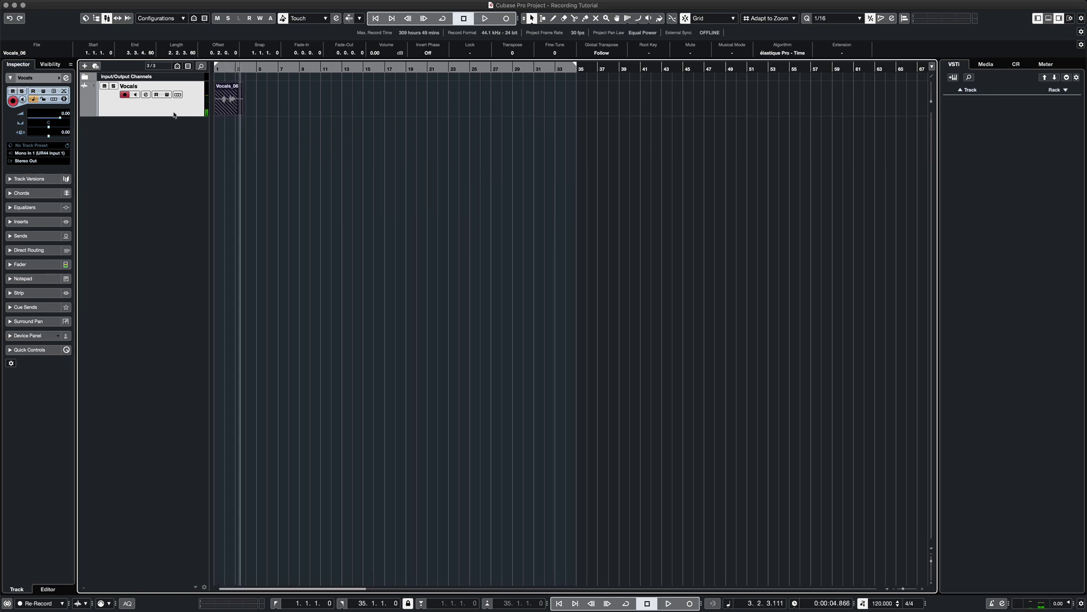
Step: Show the Vocals take lanes and play back the Lane 2 take soloed from the start
{"action": "left_click", "coordinate": [178, 95]}
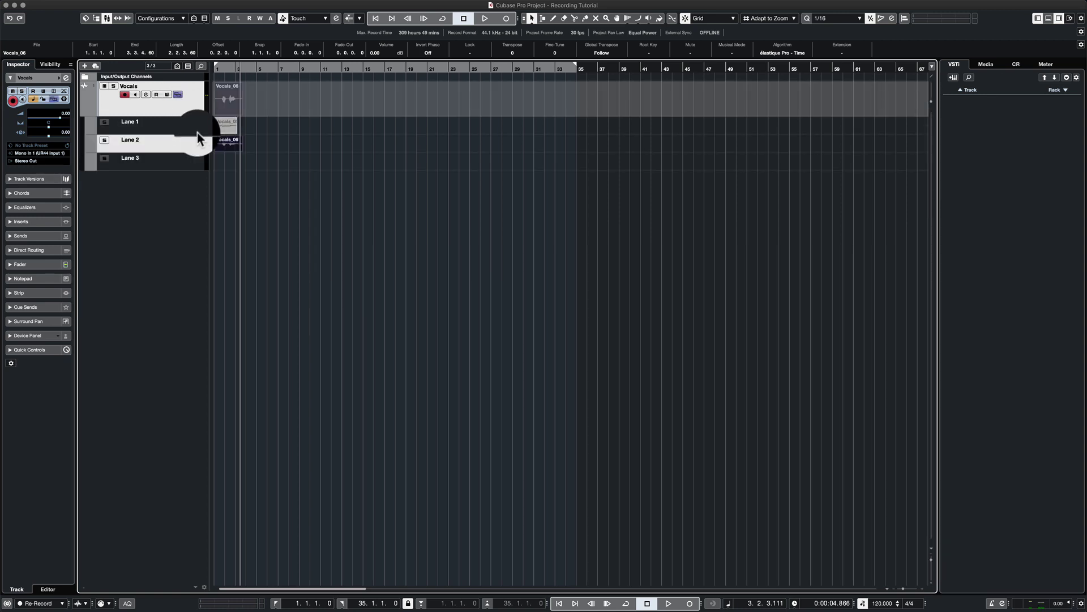
{"action": "left_click", "coordinate": [189, 146]}
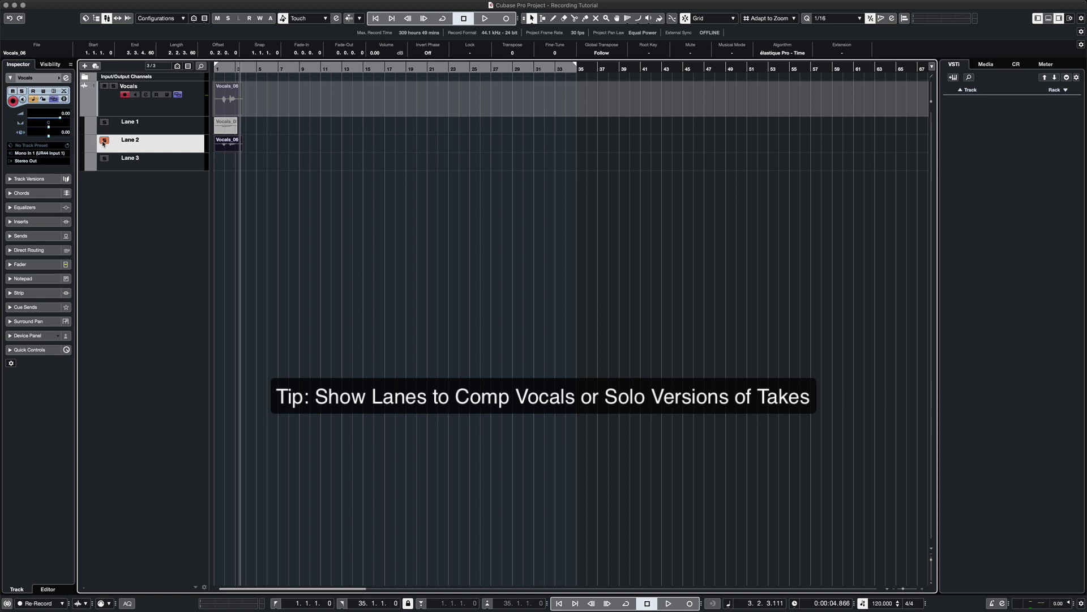
{"action": "key", "text": "comma"}
{"action": "key", "text": "space"}
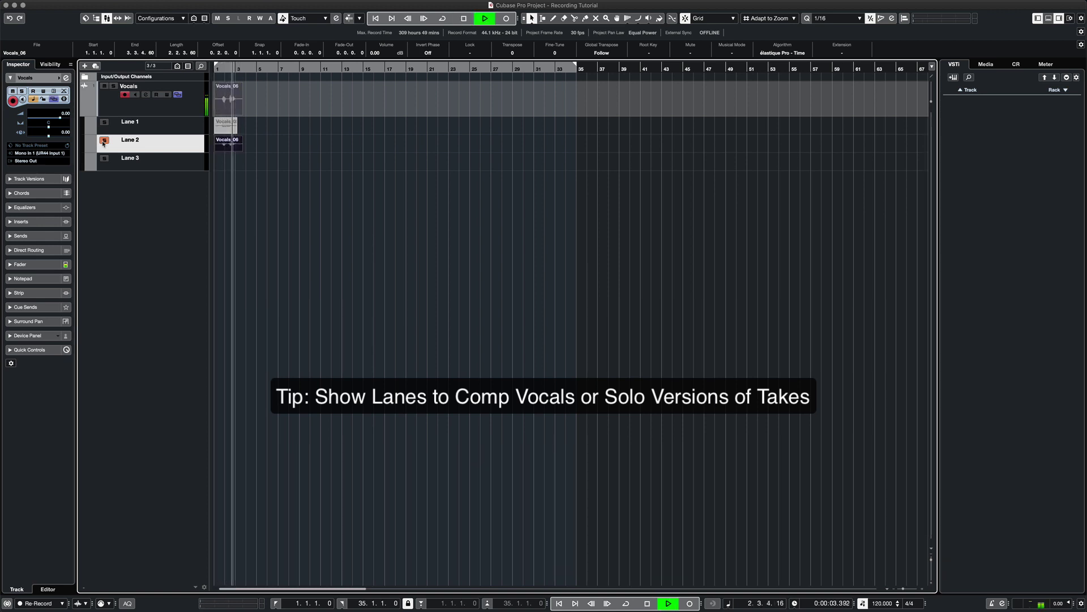
{"action": "key", "text": "space"}
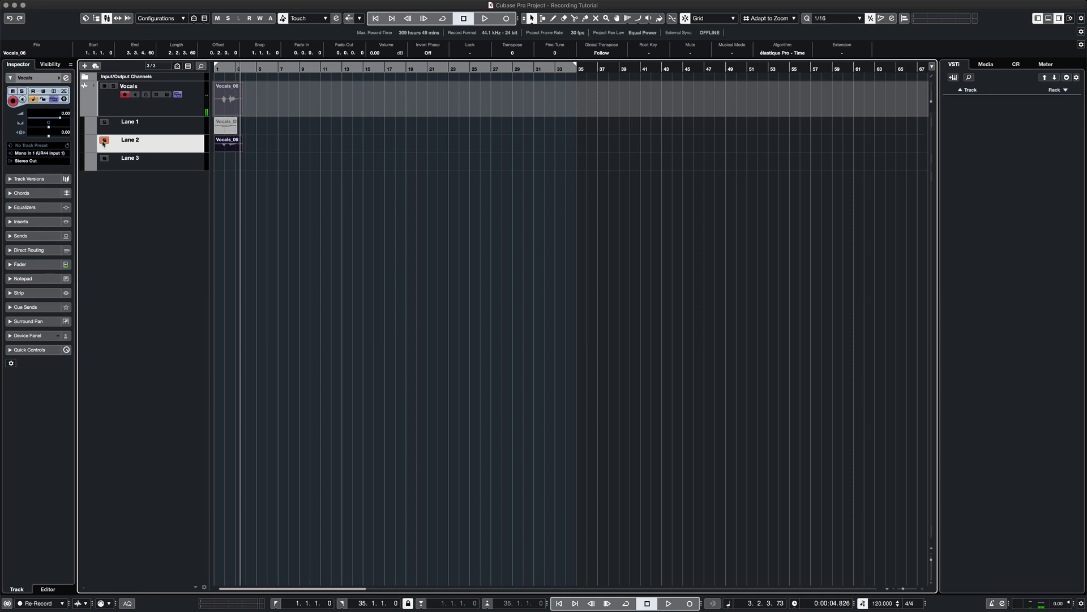
{"action": "key", "text": "comma"}
Step: Solo and play back the Lane 1 take, then solo Lane 2 again
{"action": "left_click", "coordinate": [105, 123]}
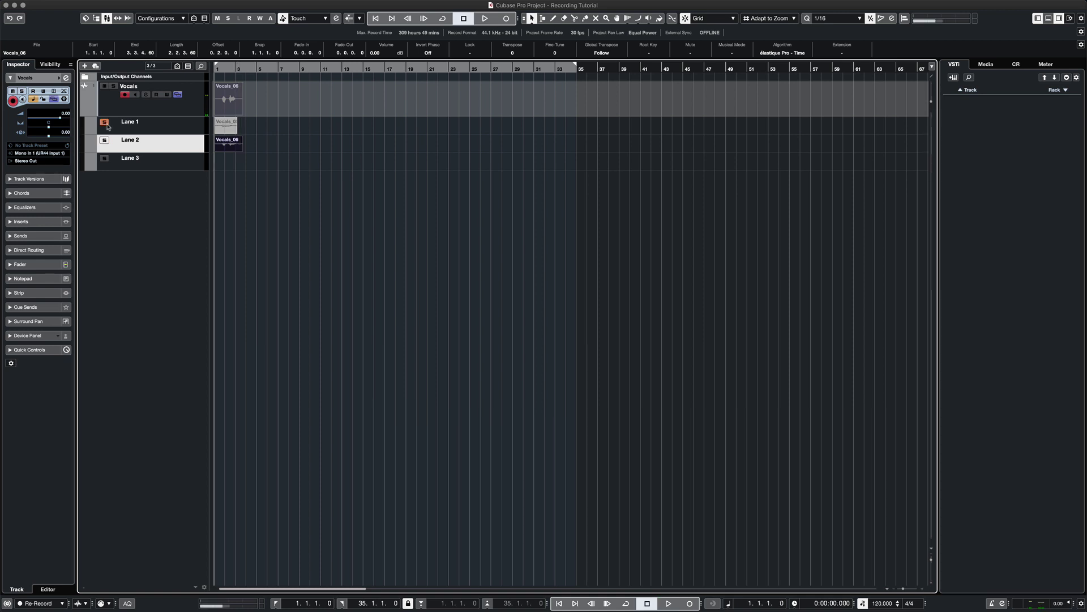
{"action": "left_click", "coordinate": [158, 130]}
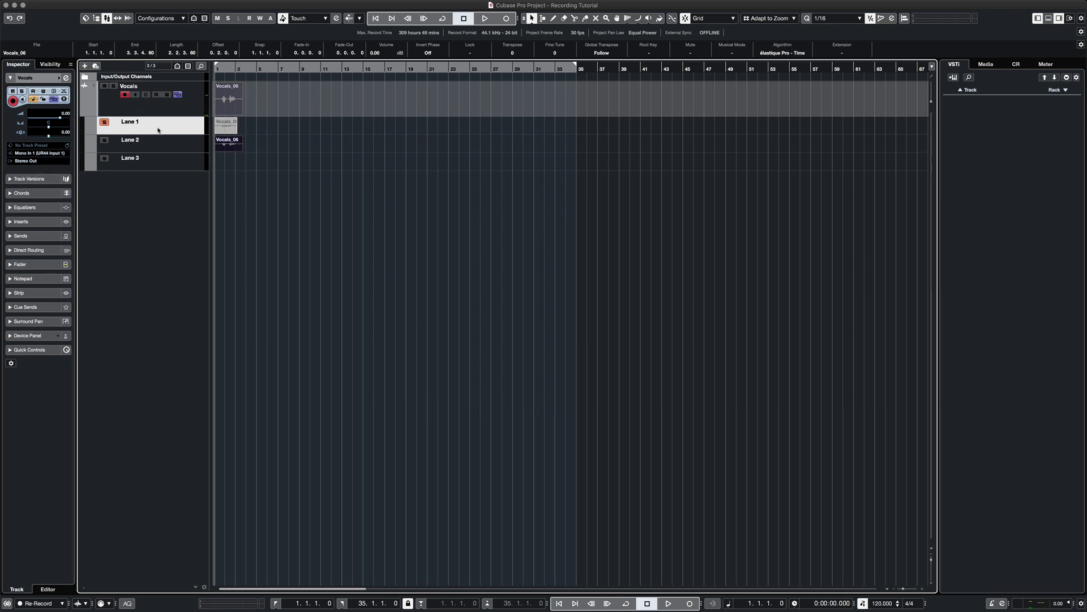
{"action": "key", "text": "space"}
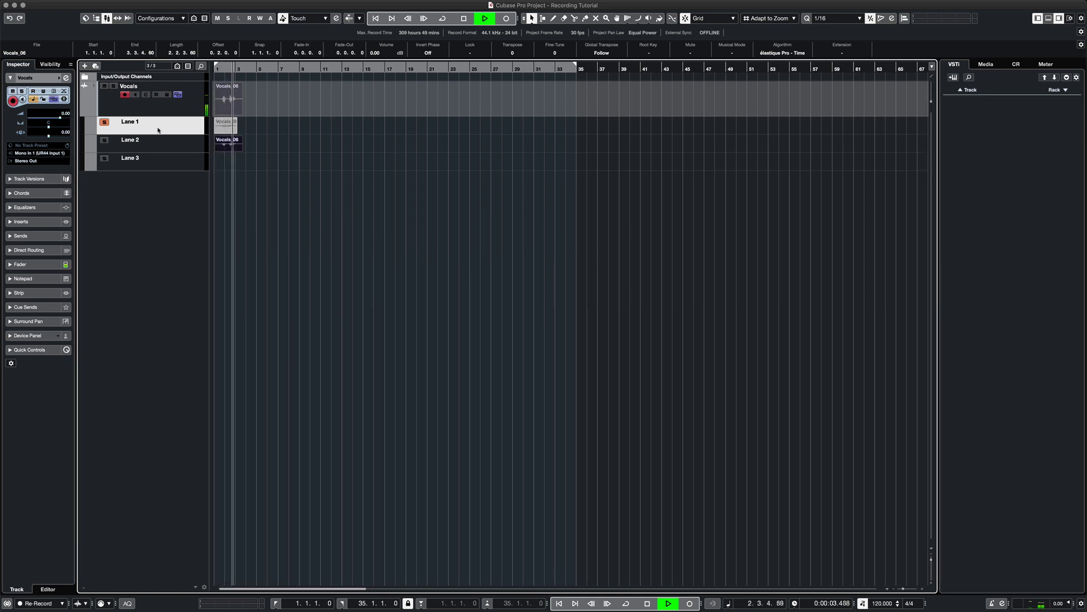
{"action": "key", "text": "space"}
{"action": "left_click", "coordinate": [104, 140]}
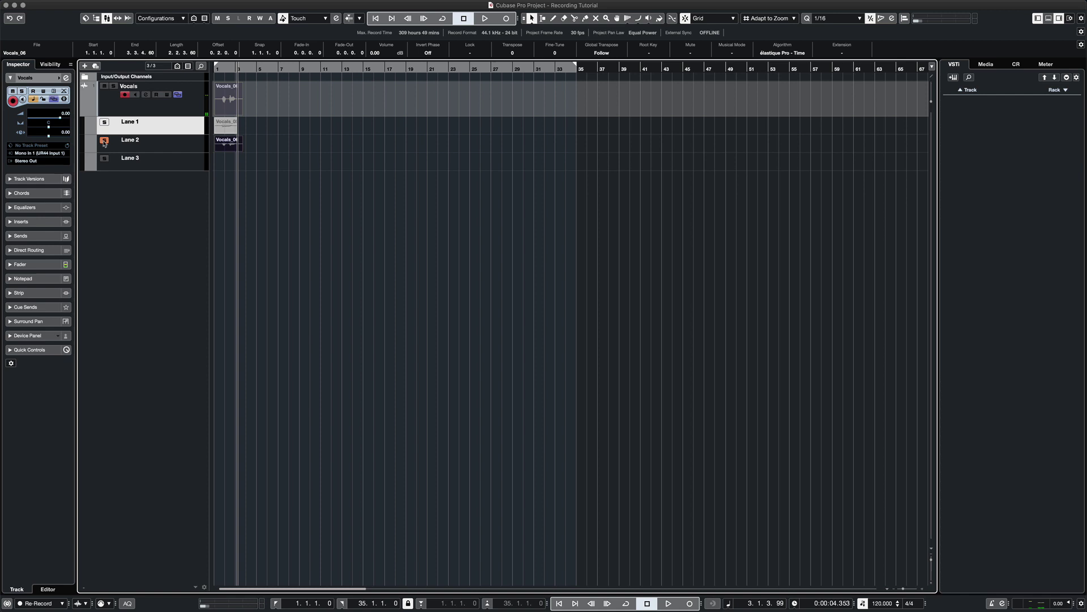
{"action": "left_click", "coordinate": [178, 94]}
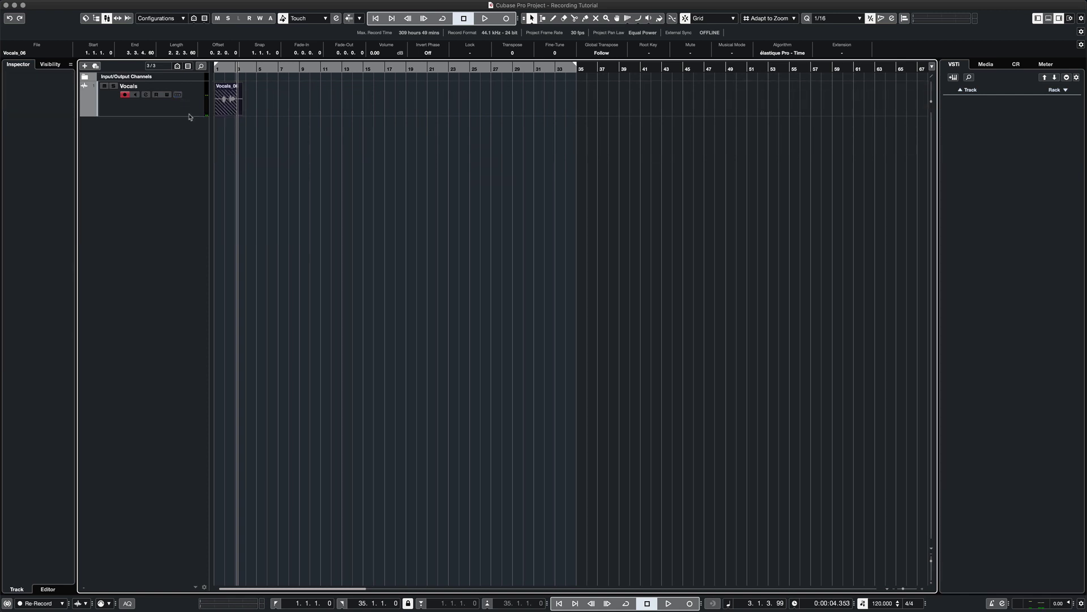
{"action": "key", "text": "Home"}
{"action": "key", "text": "space"}
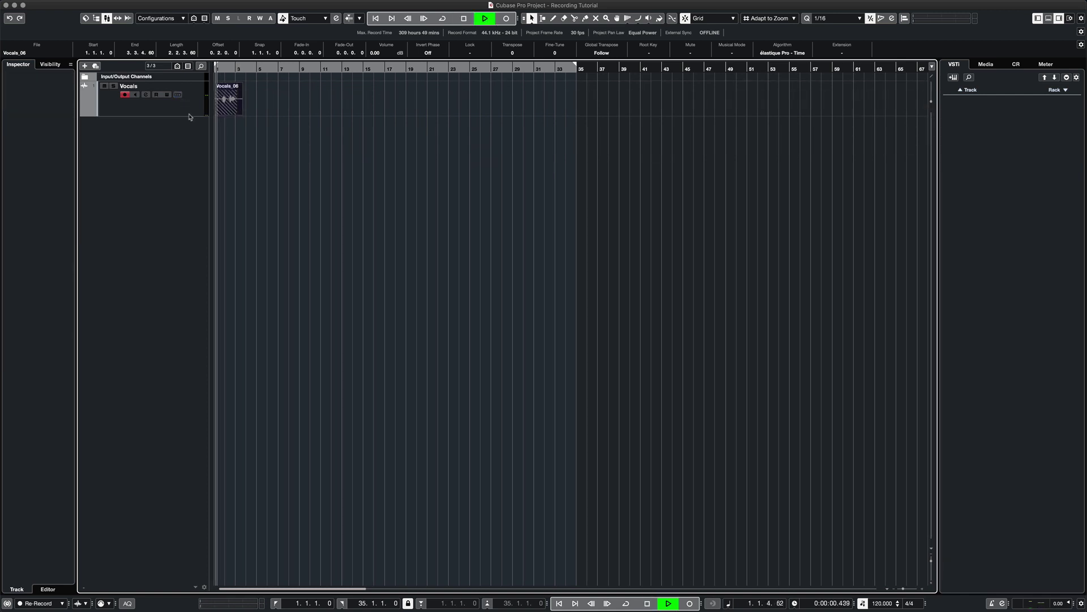